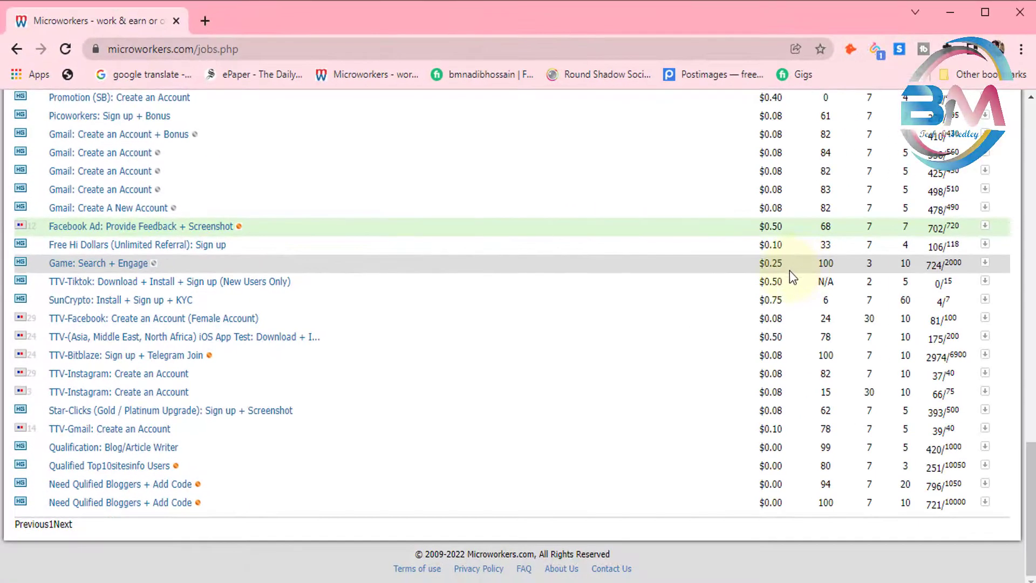
Open the "Game: Search + Engage" job and read through its worker instructions and required proof
left_click(789, 268)
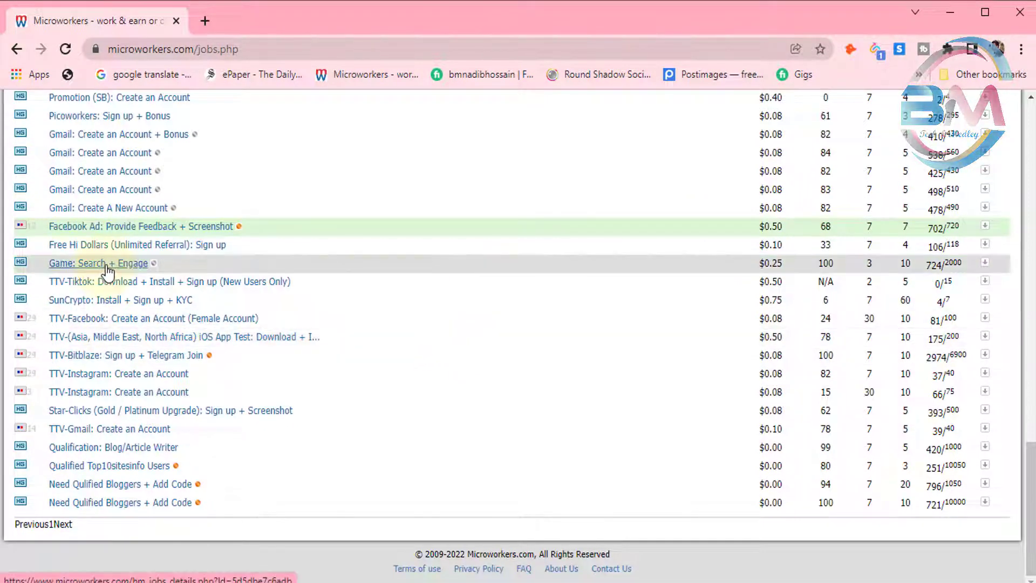
left_click_drag(7, 268, 166, 257)
left_click(126, 268)
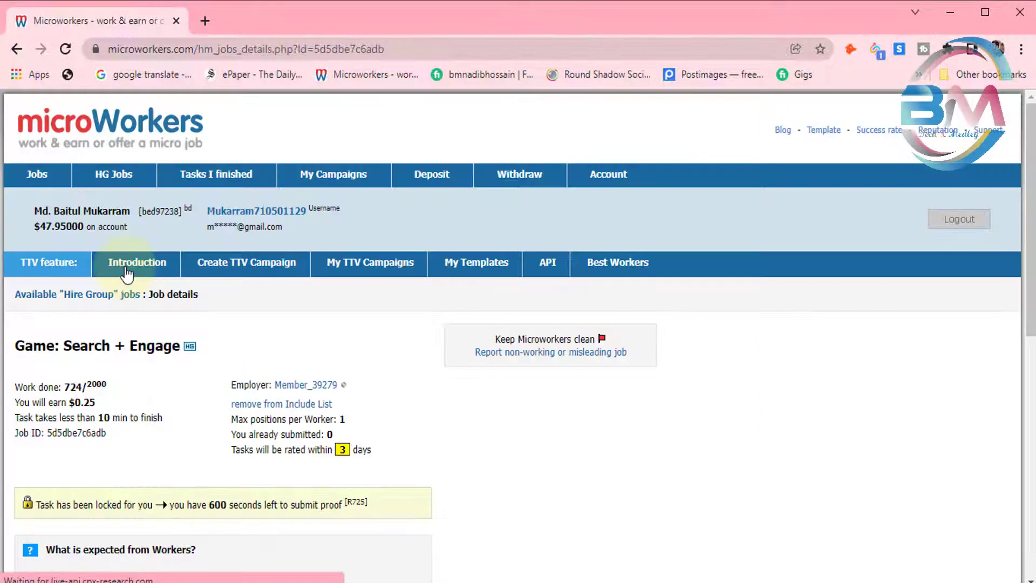
scroll(209, 270, "down", 7)
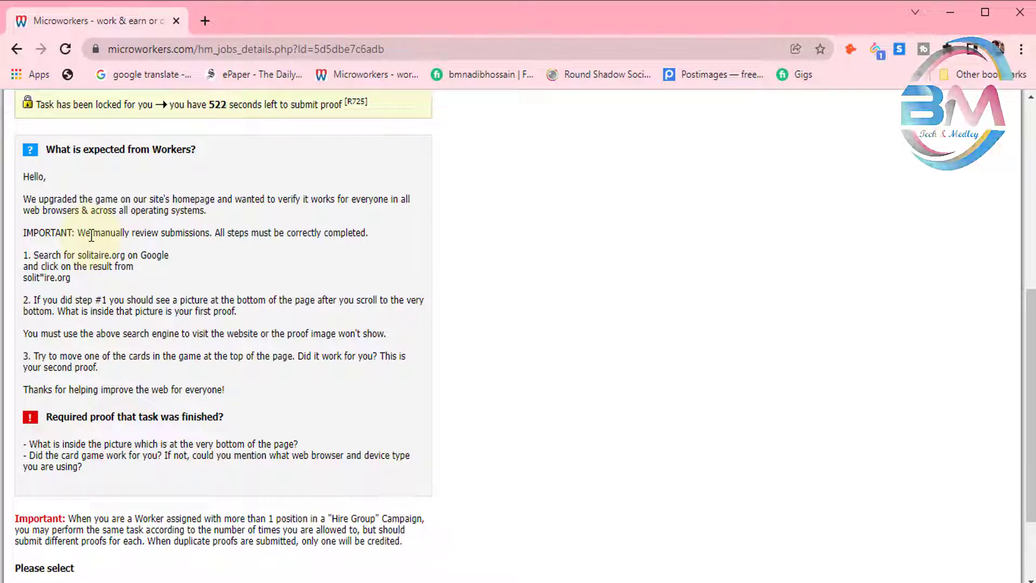
scroll(87, 236, "down", 2)
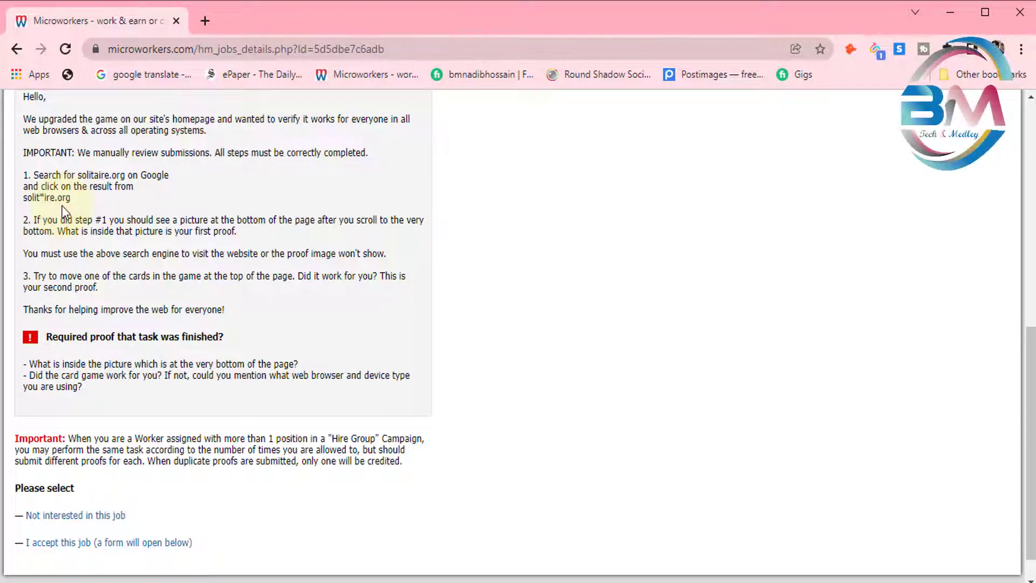
scroll(63, 210, "down", 1)
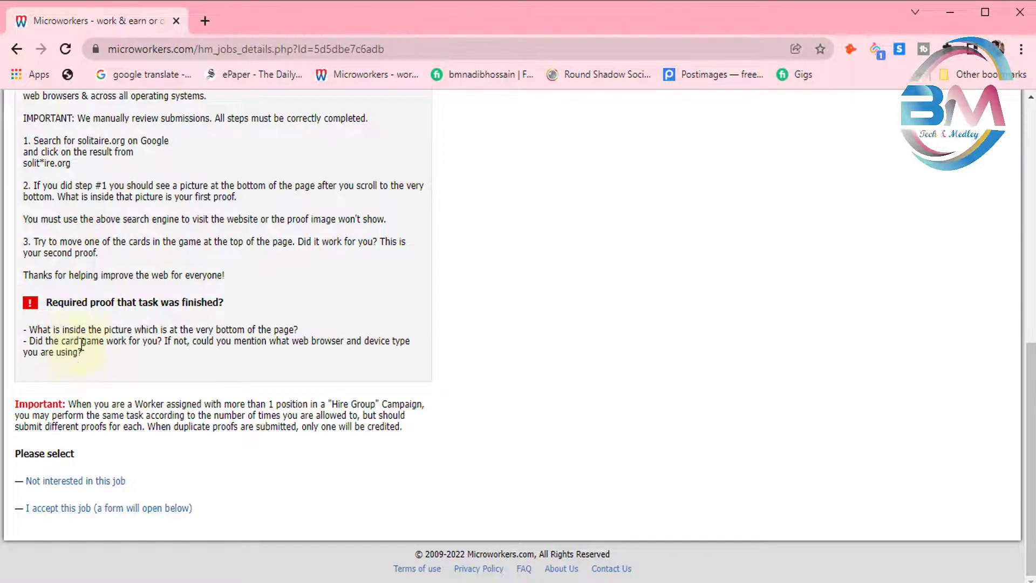
scroll(85, 324, "up", 4)
scroll(85, 324, "down", 4)
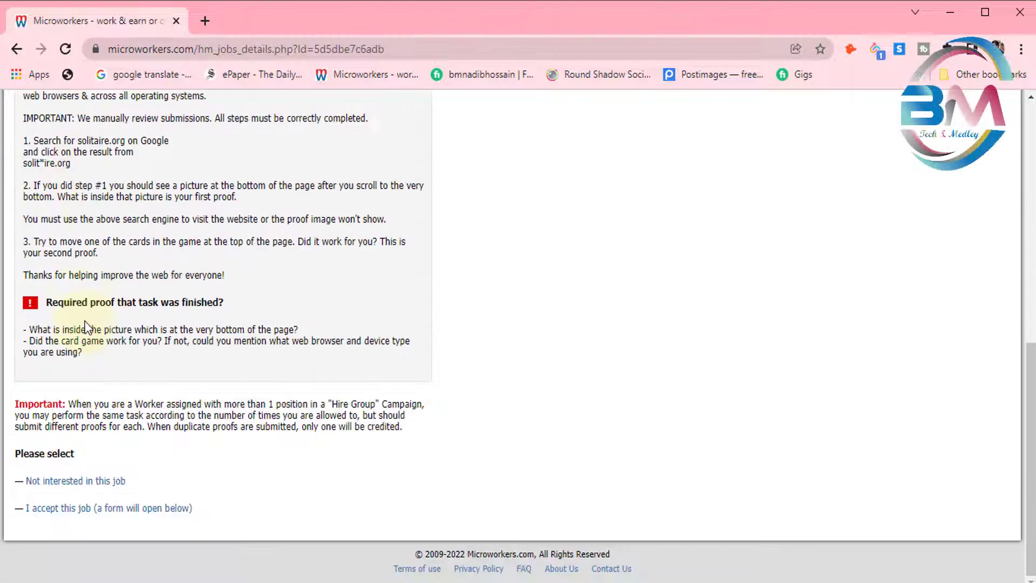
scroll(92, 220, "up", 1)
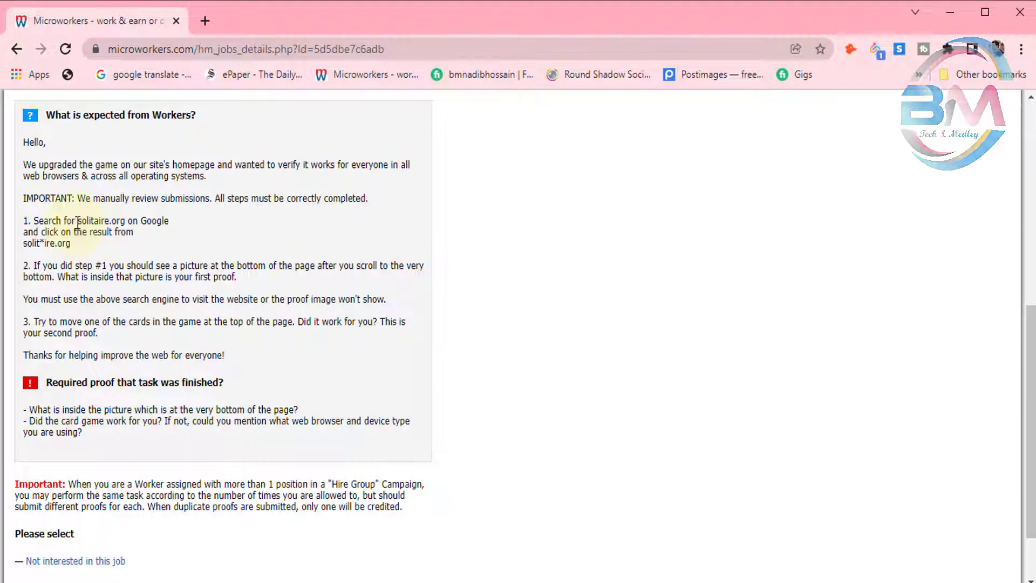
Copy solitaire.org from the job instructions and open that site directly in a new tab
left_click_drag(77, 222, 125, 221)
right_click(117, 223)
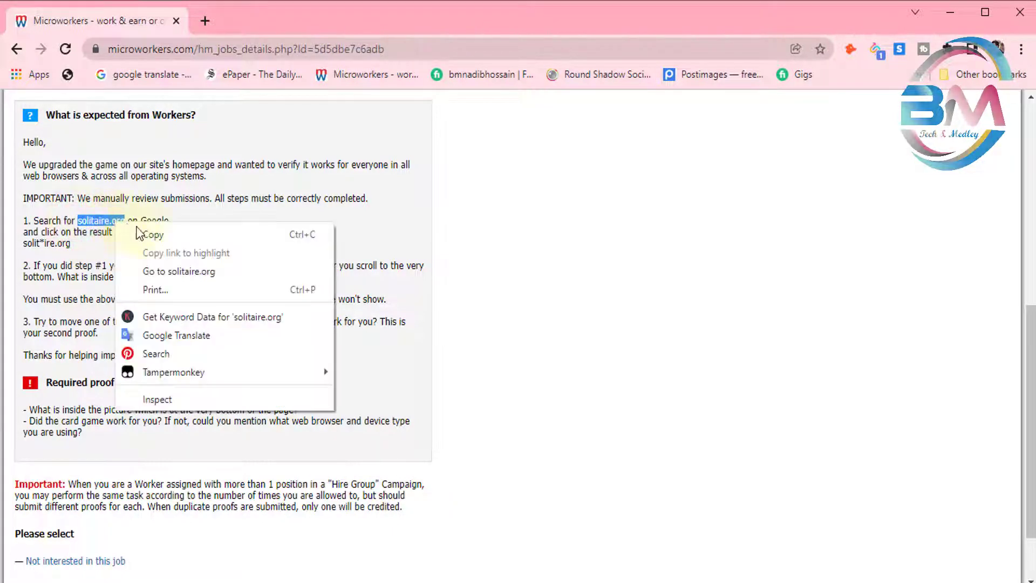
left_click(142, 234)
left_click(205, 20)
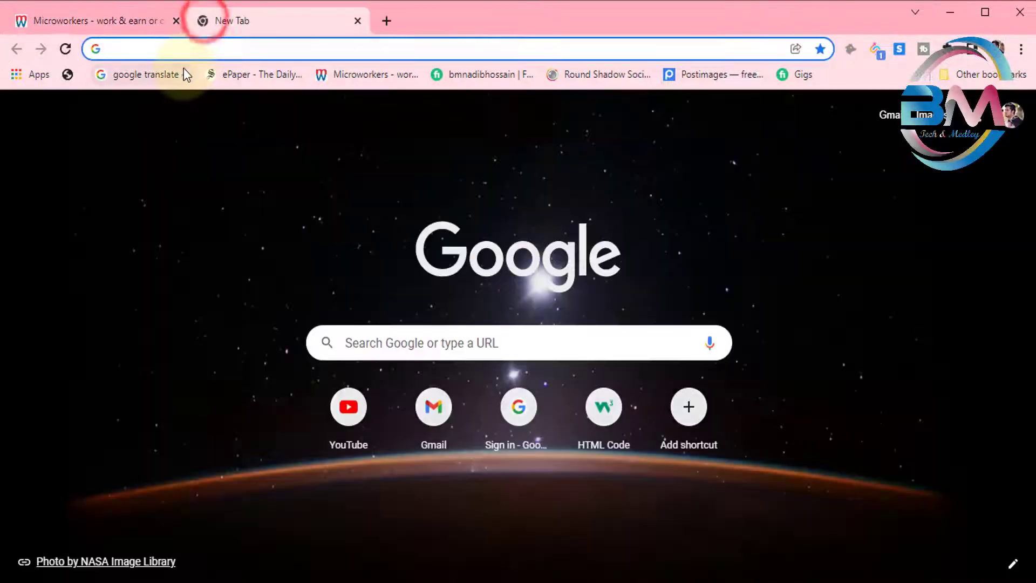
key("ctrl+v")
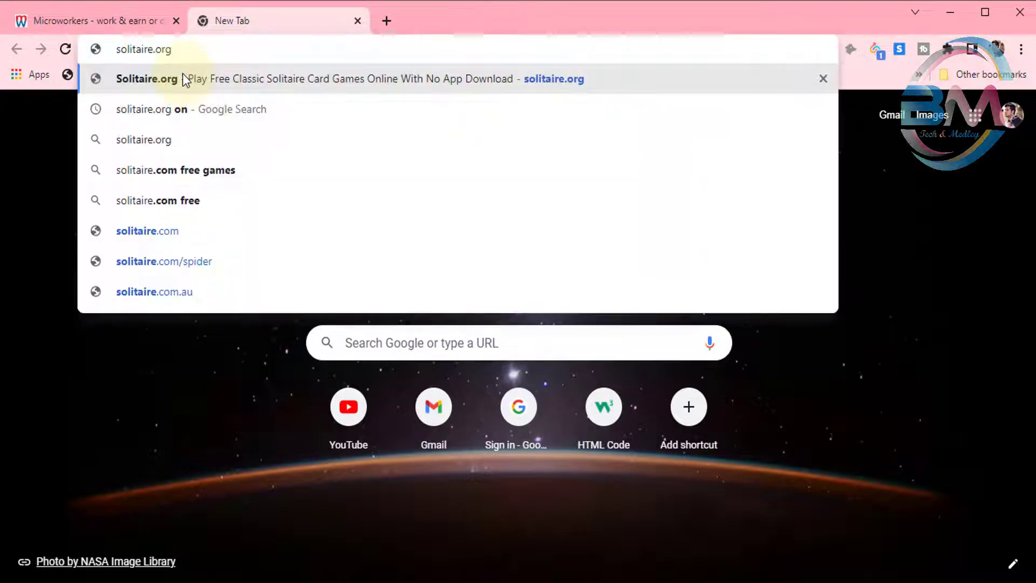
left_click(182, 75)
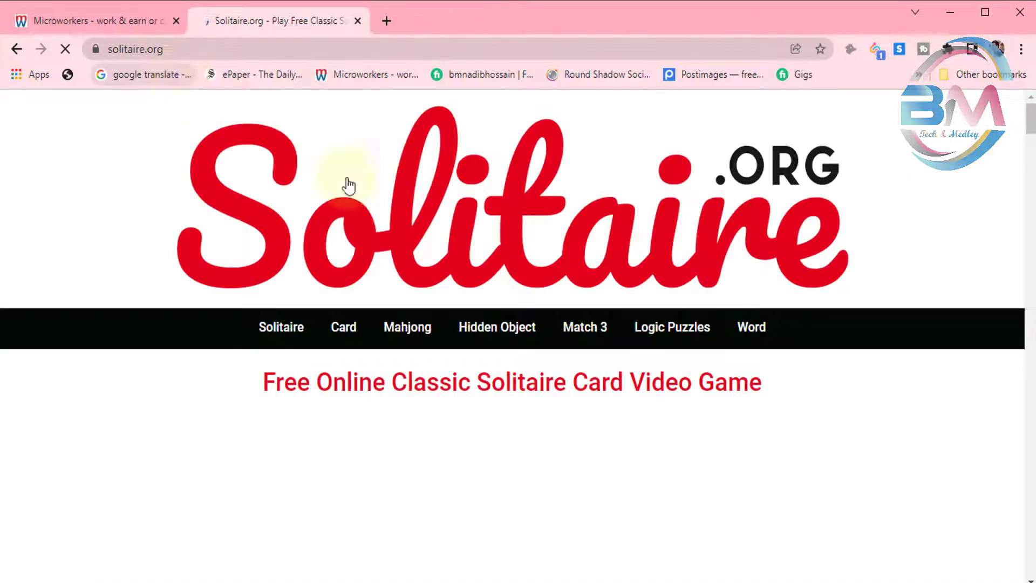
Check the end of the directly opened solitaire.org homepage for the proof picture
scroll(720, 292, "down", 20)
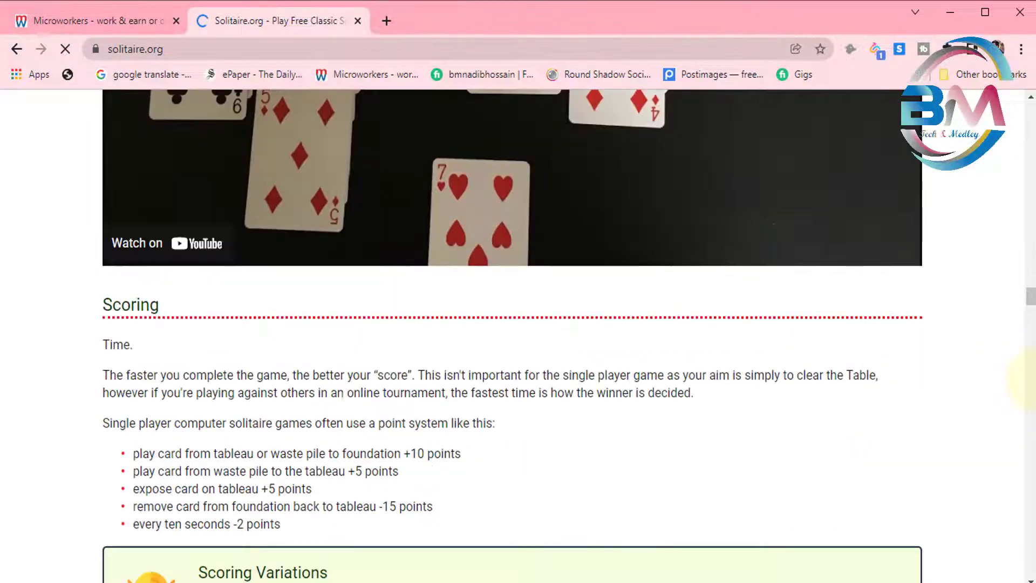
scroll(660, 386, "down", 20)
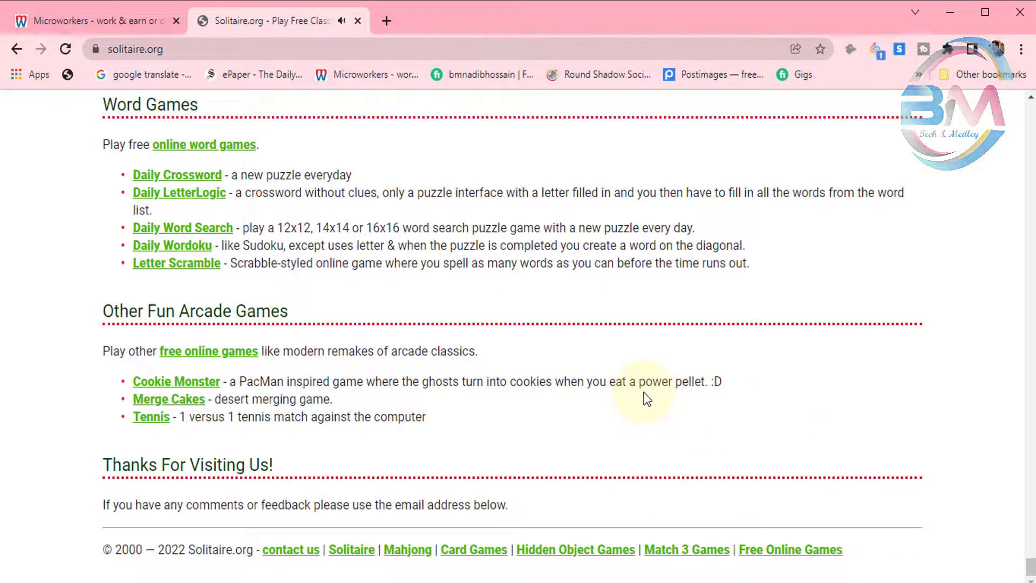
scroll(647, 399, "up", 9)
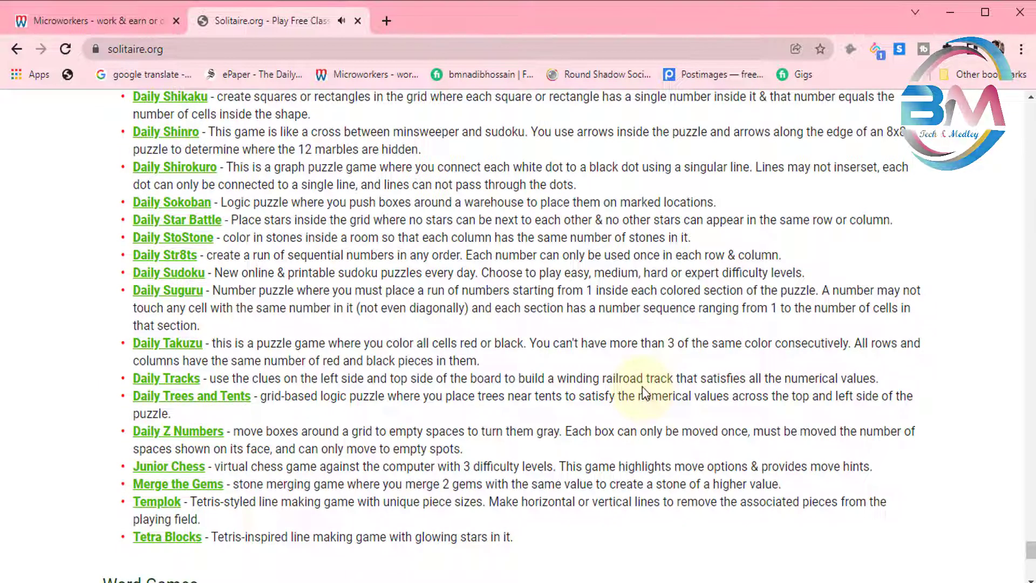
left_click(386, 20)
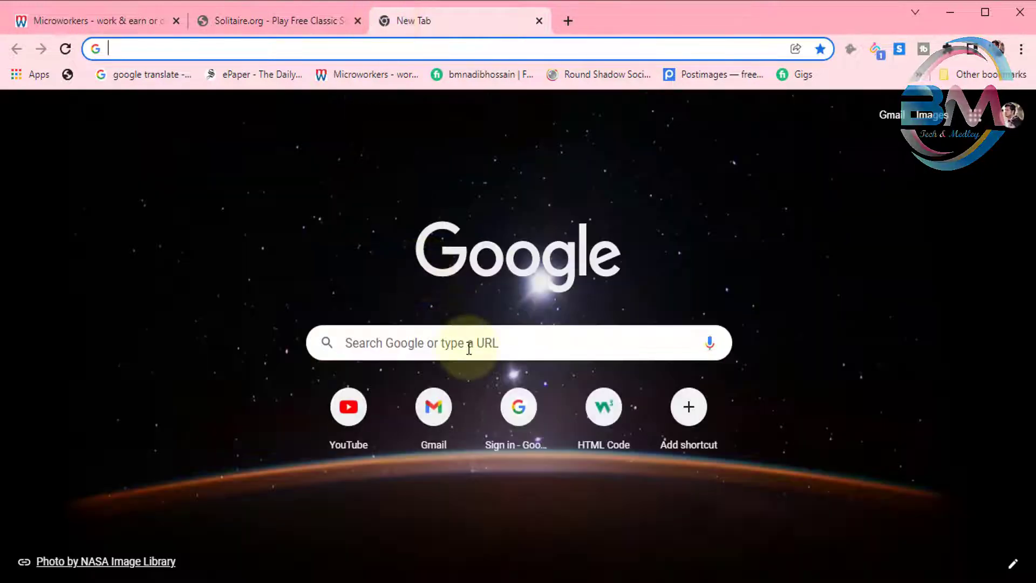
left_click(467, 348)
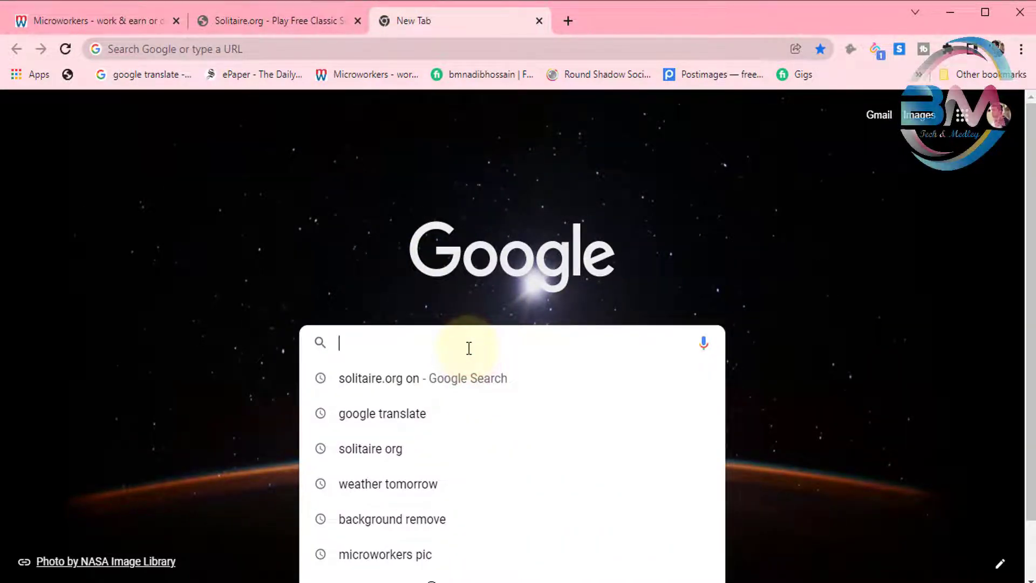
type("solitaire org")
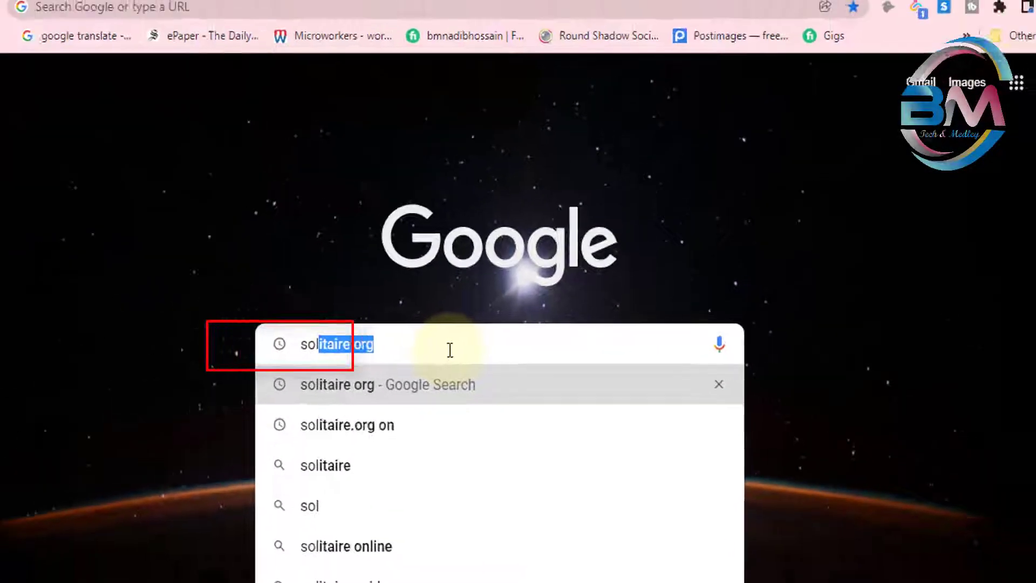
key("Return")
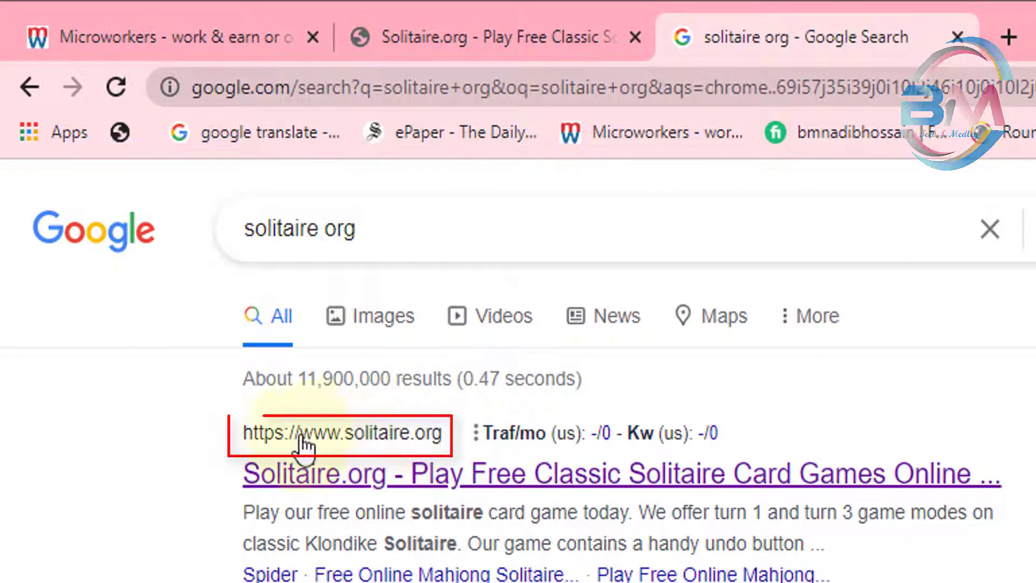
mouse_move(203, 446)
left_mouse_down()
mouse_move(428, 443)
mouse_move(278, 423)
mouse_move(311, 433)
left_mouse_up()
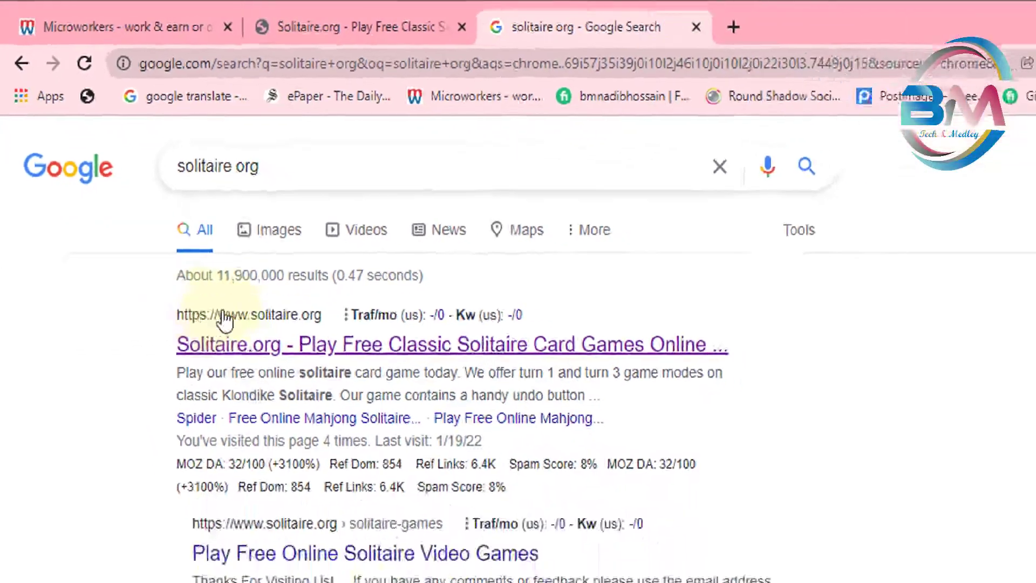
left_click(310, 432)
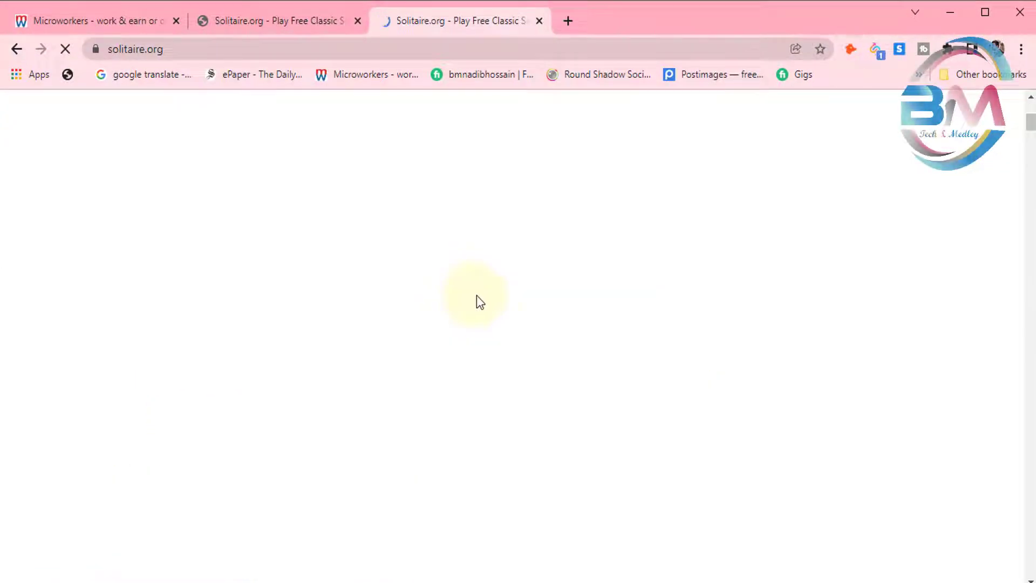
Examine the picture at the very end of the solitaire.org page reached through the search
mouse_move(712, 335)
scroll(717, 335, "down", 15)
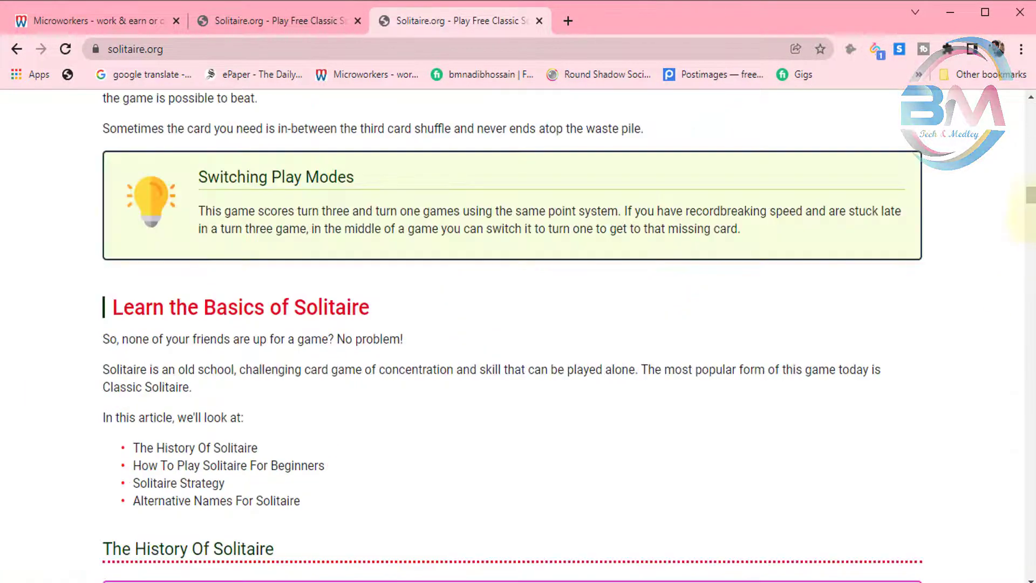
left_click_drag(1029, 194, 1029, 277)
scroll(784, 446, "down", 10)
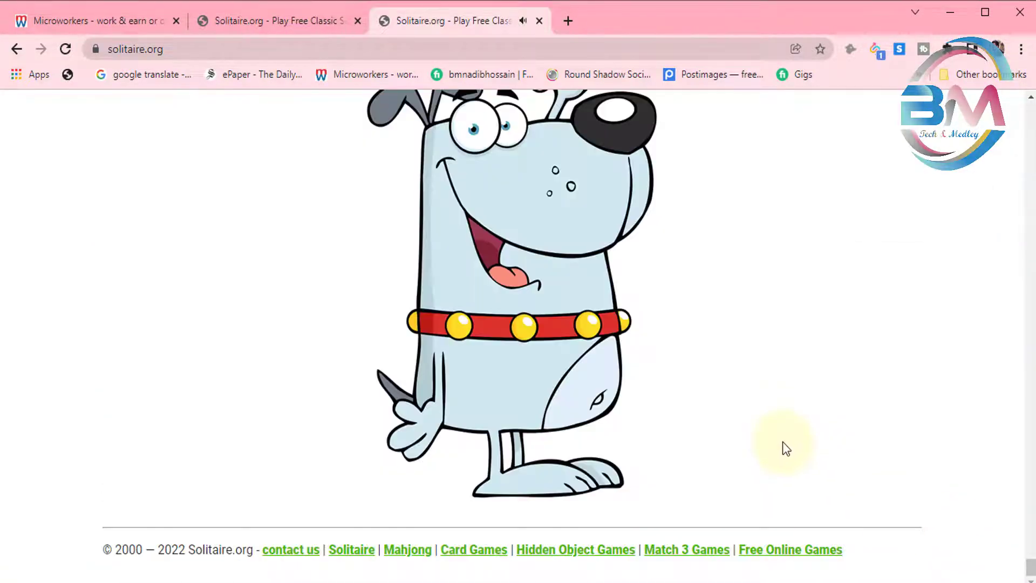
scroll(782, 442, "down", 1)
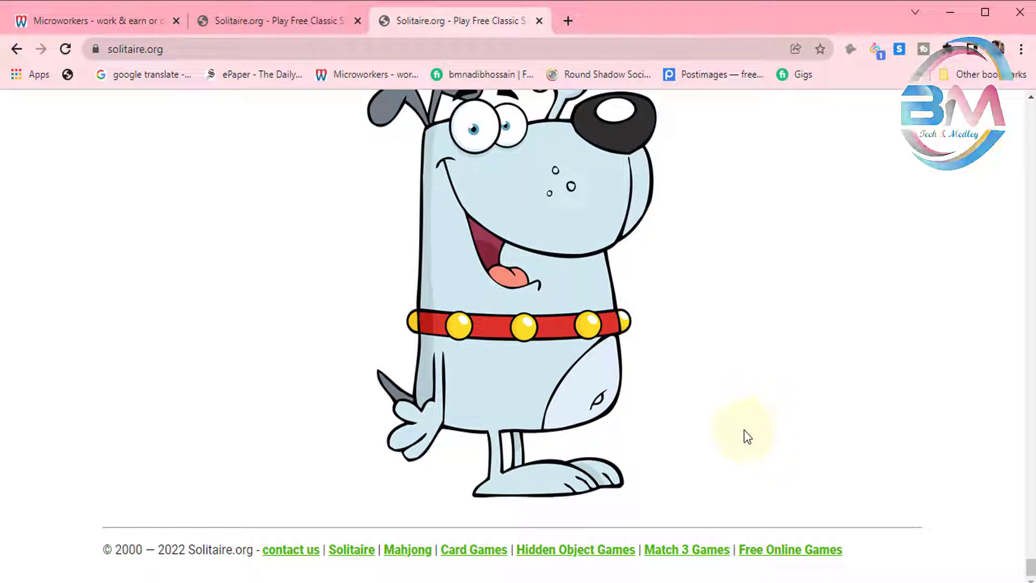
scroll(745, 432, "up", 1)
left_click(504, 318)
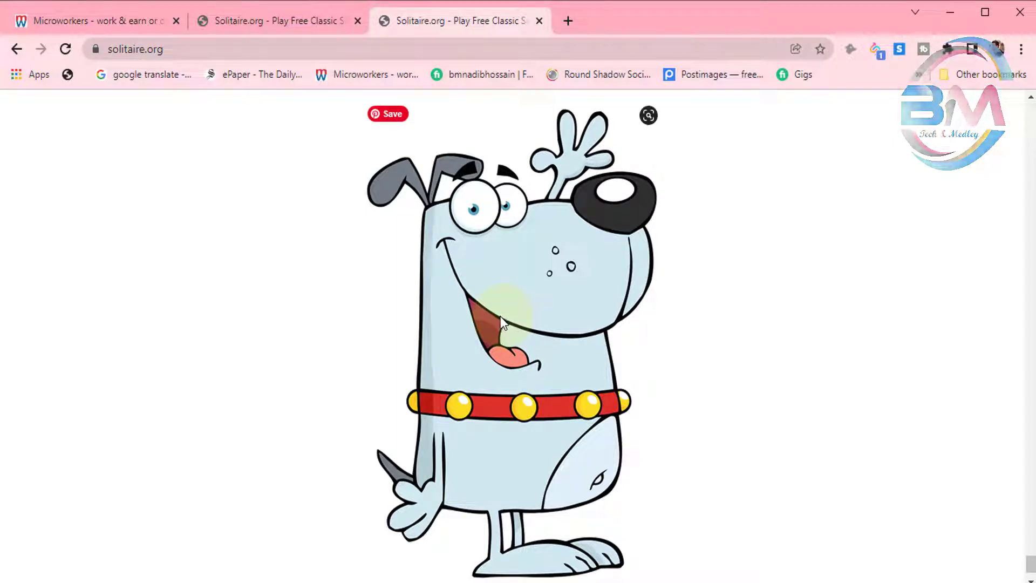
Test the Classic Solitaire game by trying to move the ace of hearts and six of clubs and dealing from the stock
left_click_drag(1031, 564, 1030, 121)
scroll(951, 316, "down", 3)
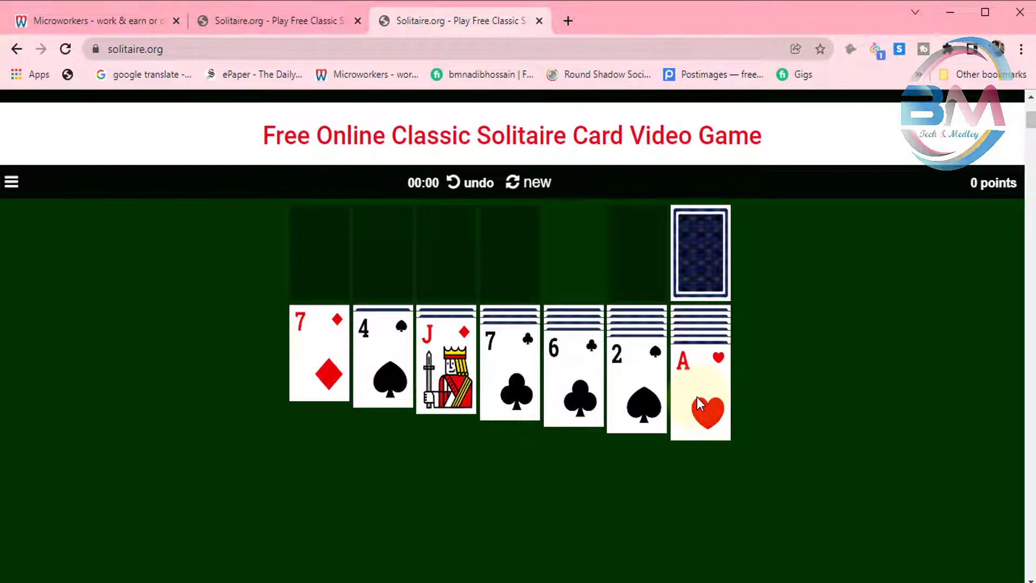
left_click_drag(701, 394, 618, 286)
left_click_drag(580, 345, 391, 254)
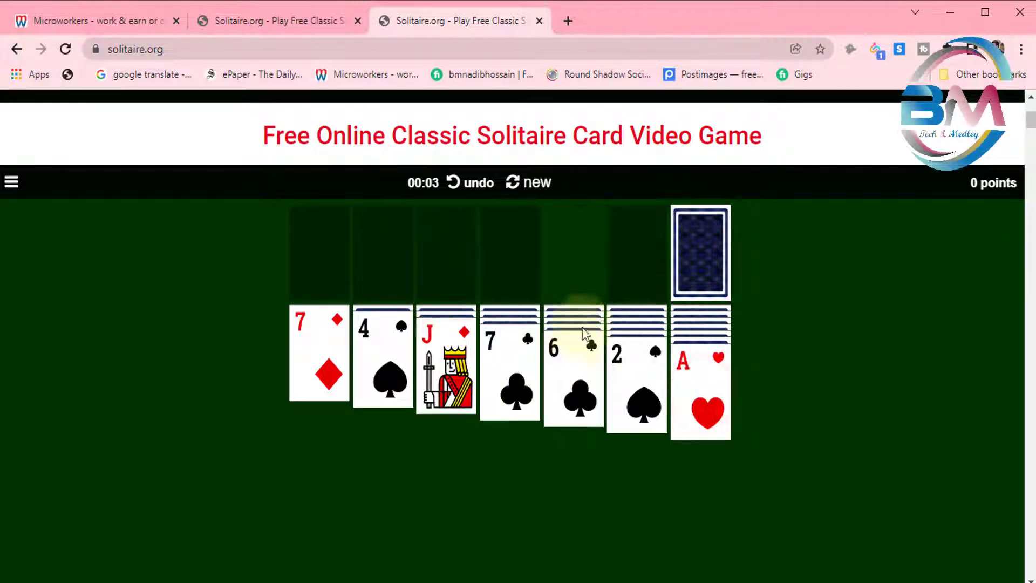
left_click(509, 353)
scroll(542, 315, "down", 4)
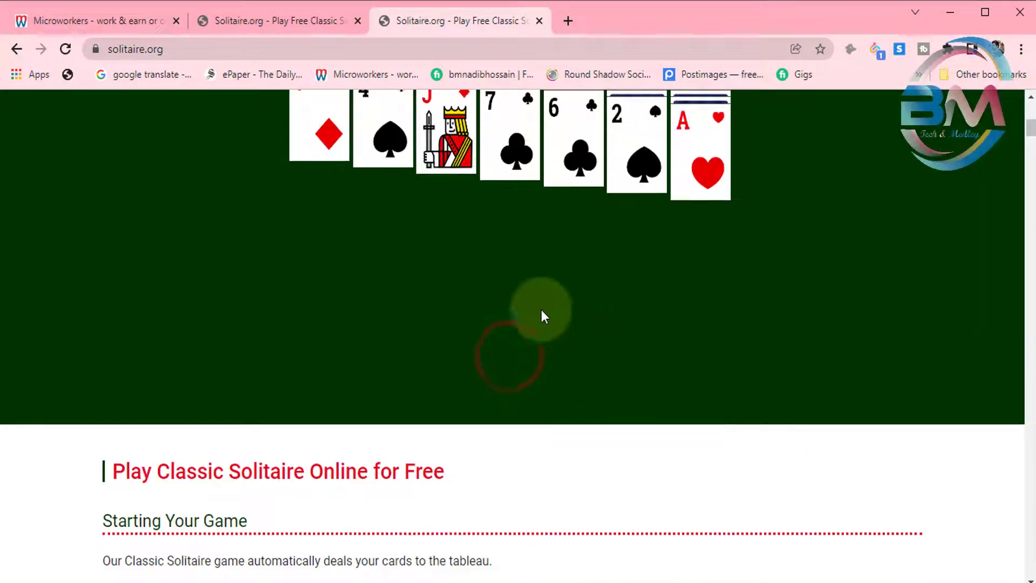
scroll(456, 255, "up", 8)
scroll(445, 263, "down", 4)
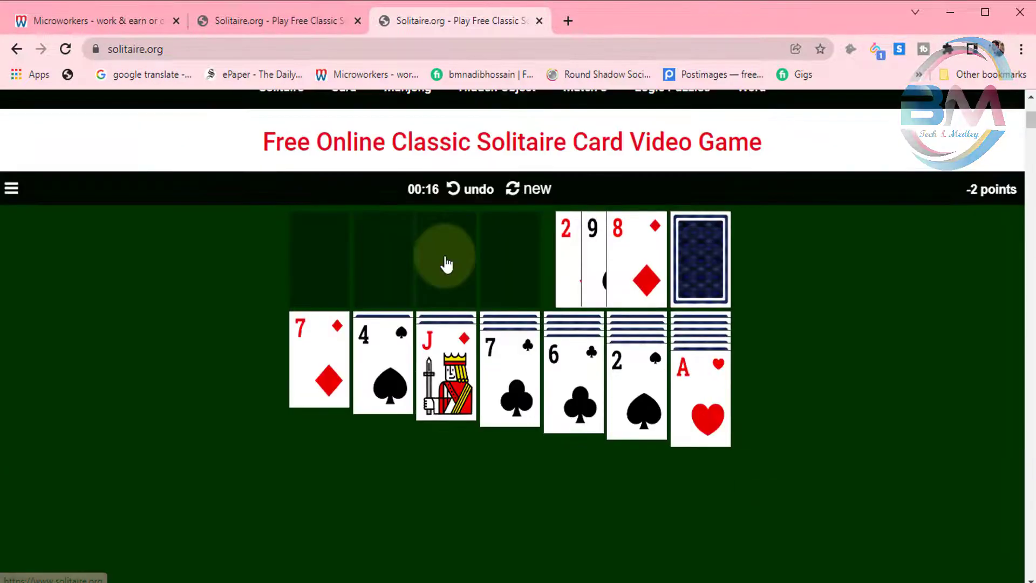
Return to the Microworkers job page and accept the job to open its proof form
left_click(86, 4)
left_click(124, 514)
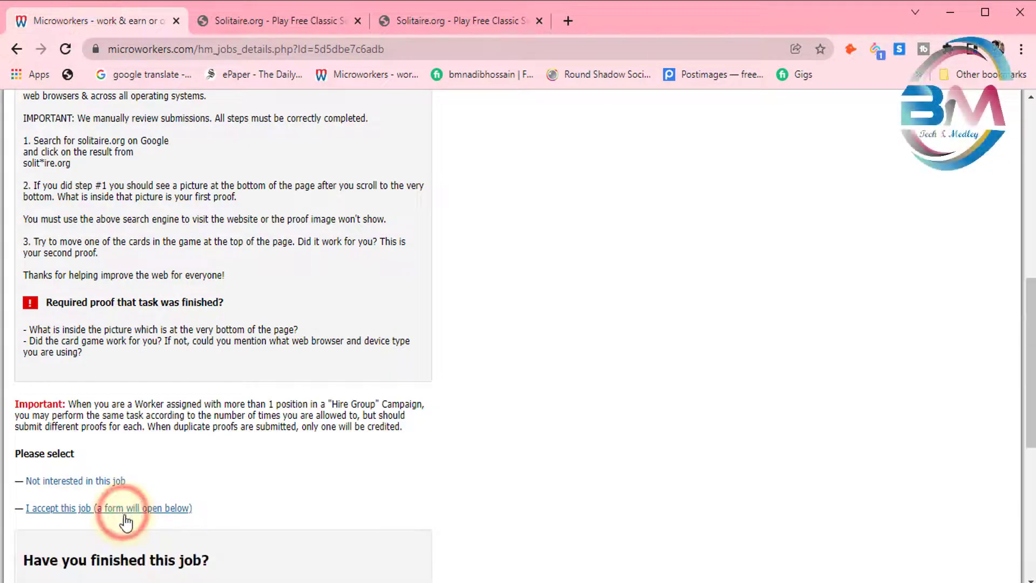
scroll(233, 487, "down", 6)
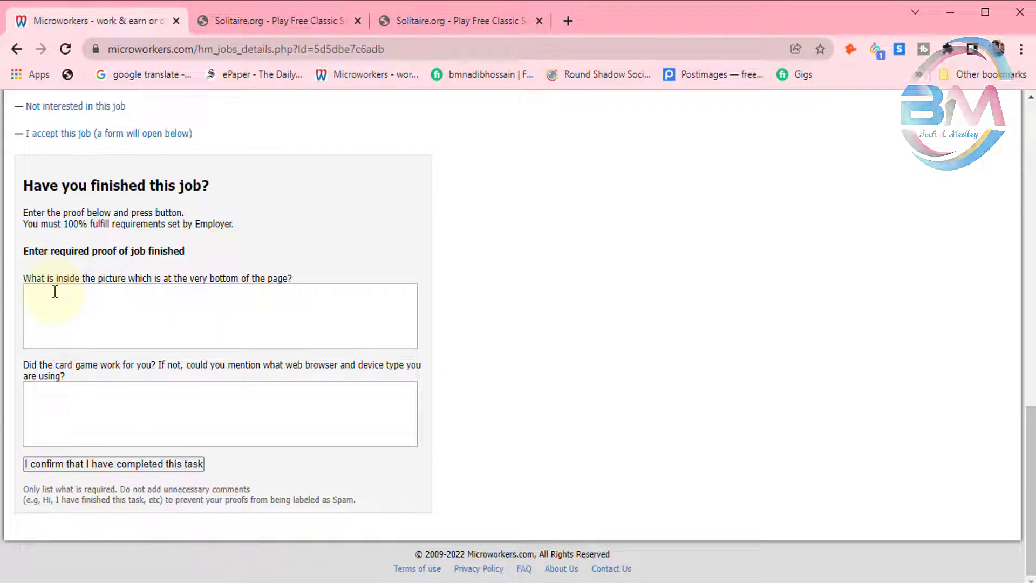
Answer the question about the picture at the page's very end with "Sound (I heard a sound when I clicked on the cartoon)"
left_click(135, 307)
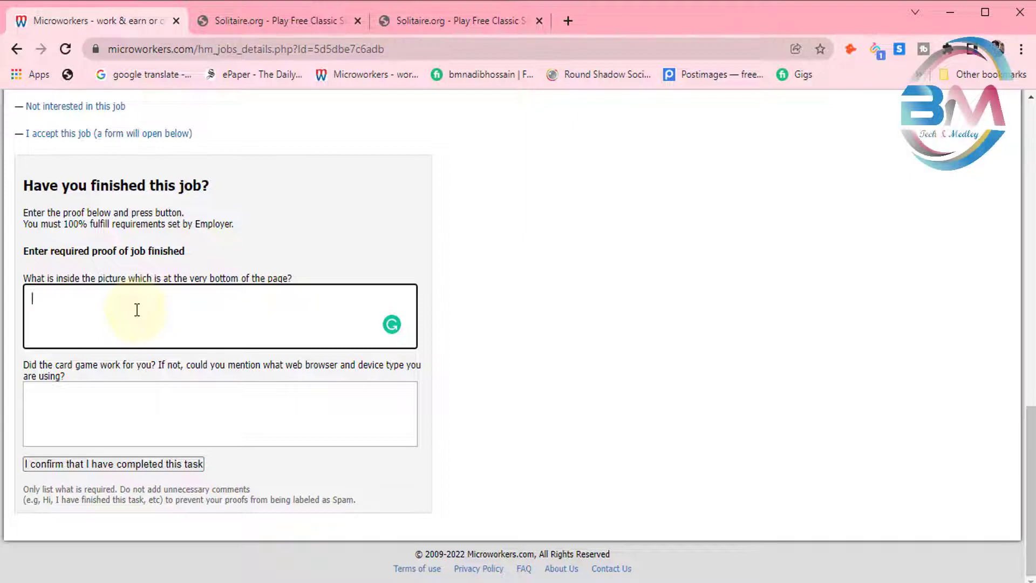
type("Soun")
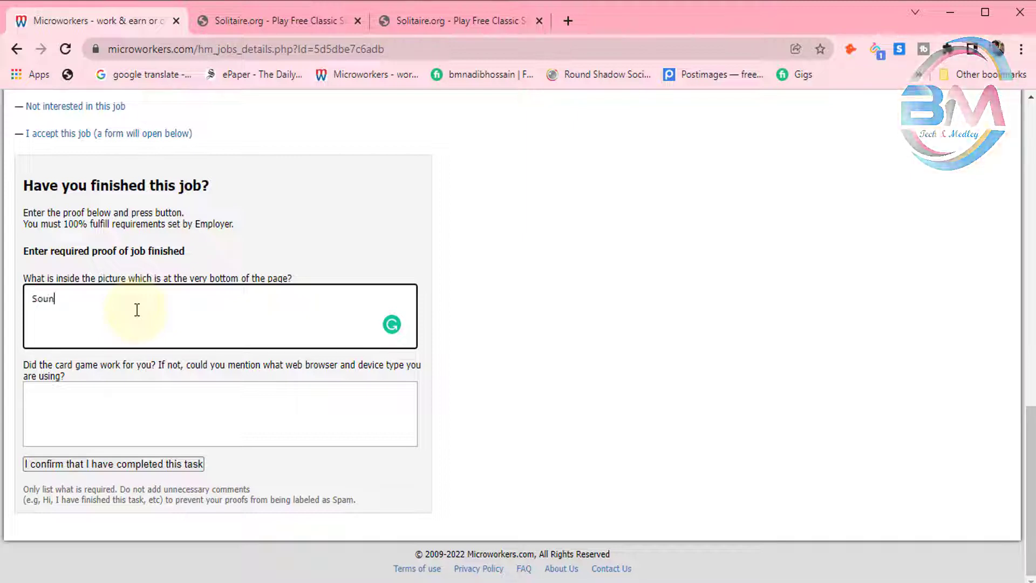
type("d (")
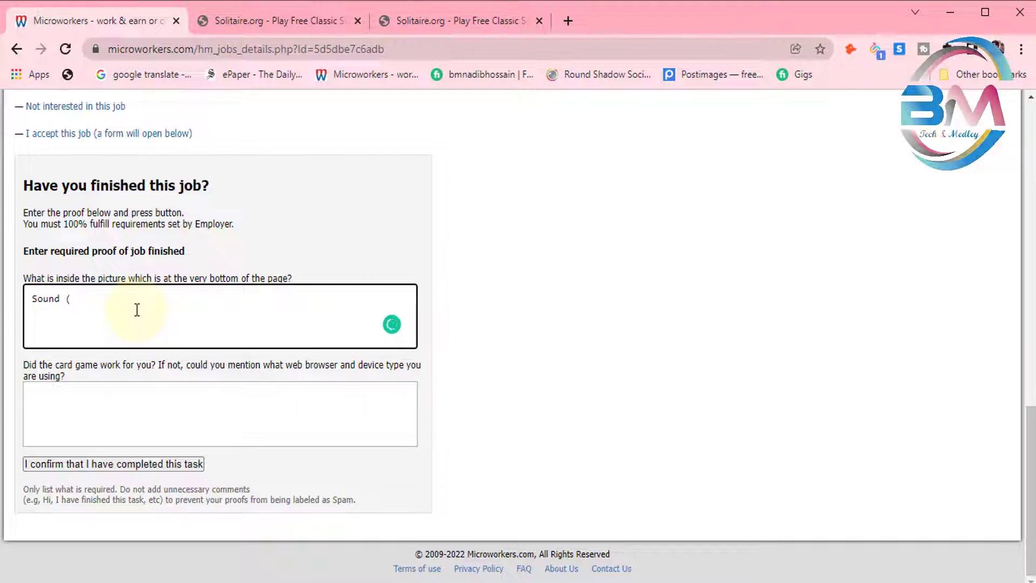
type("I h")
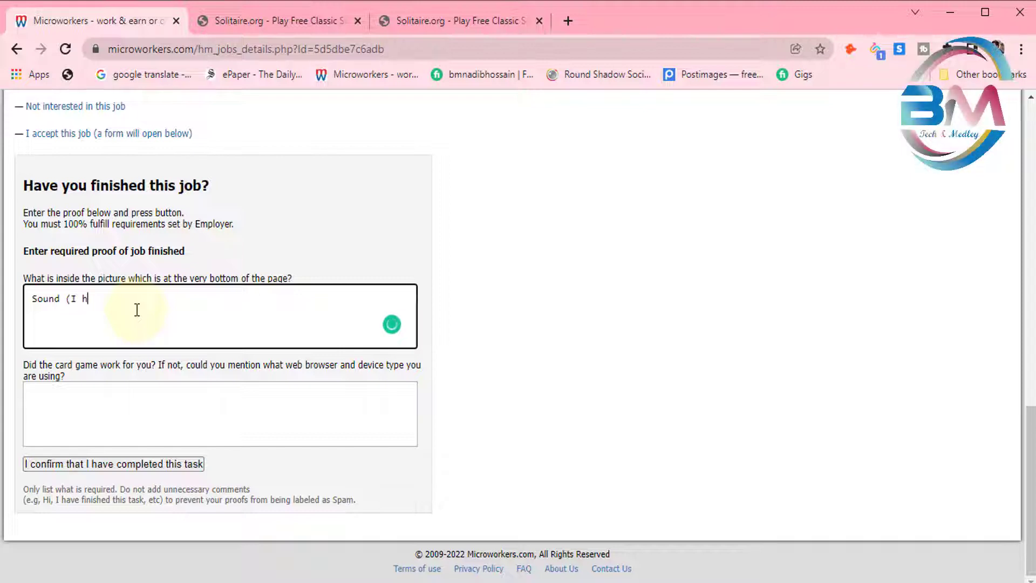
type("eard a so")
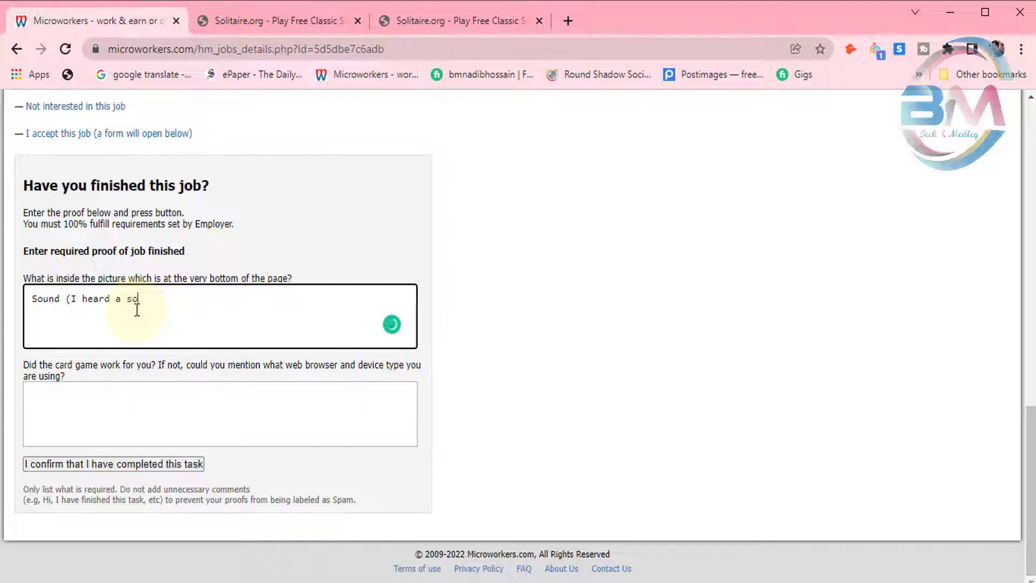
type("und when i")
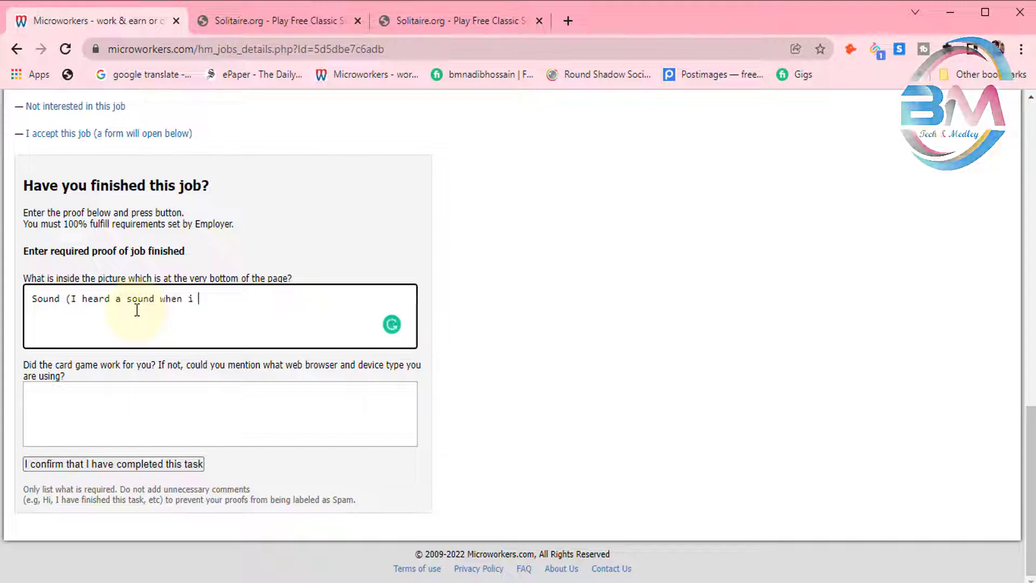
type(" clicked on ")
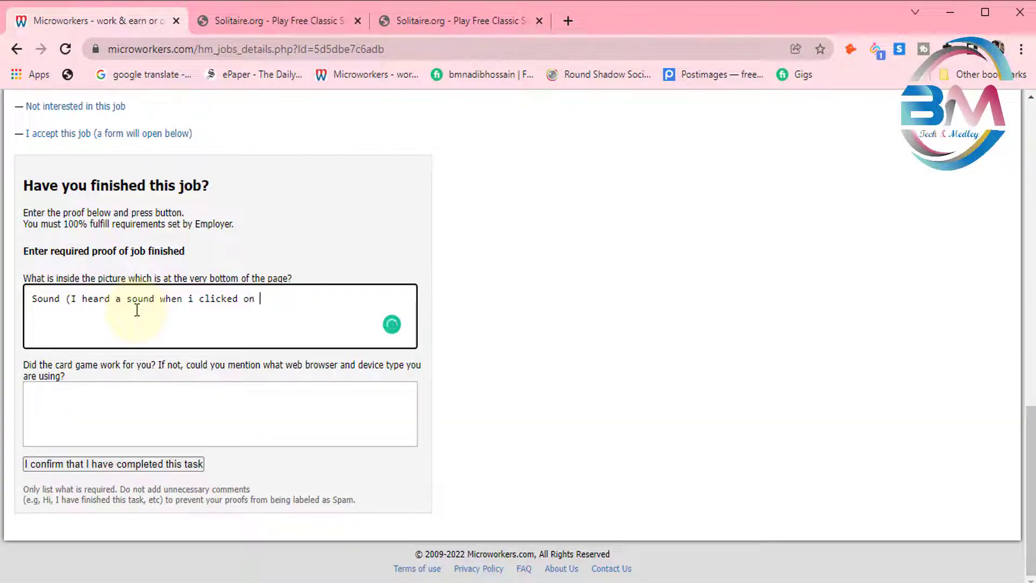
type("the cartoon)")
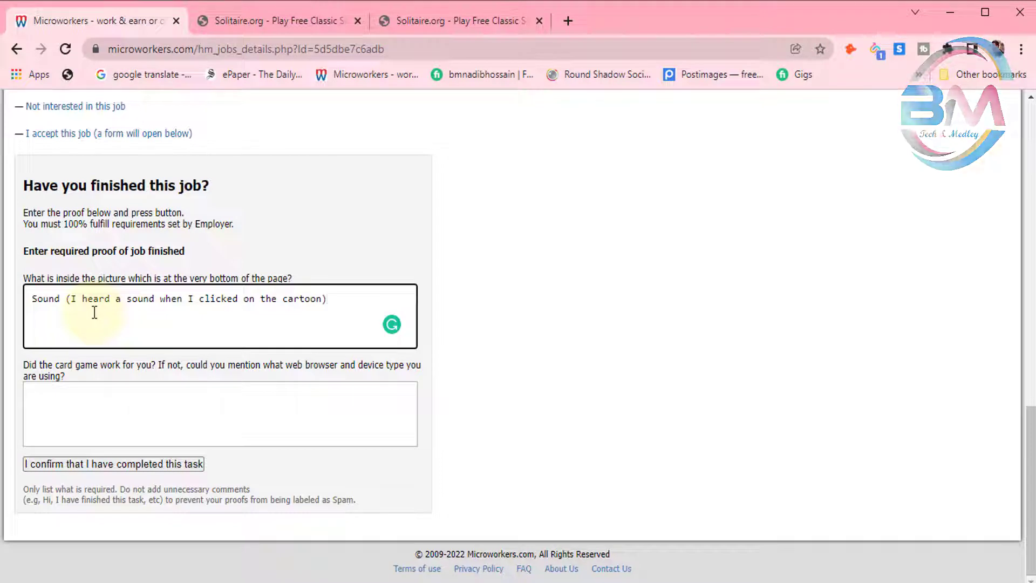
left_click(41, 300)
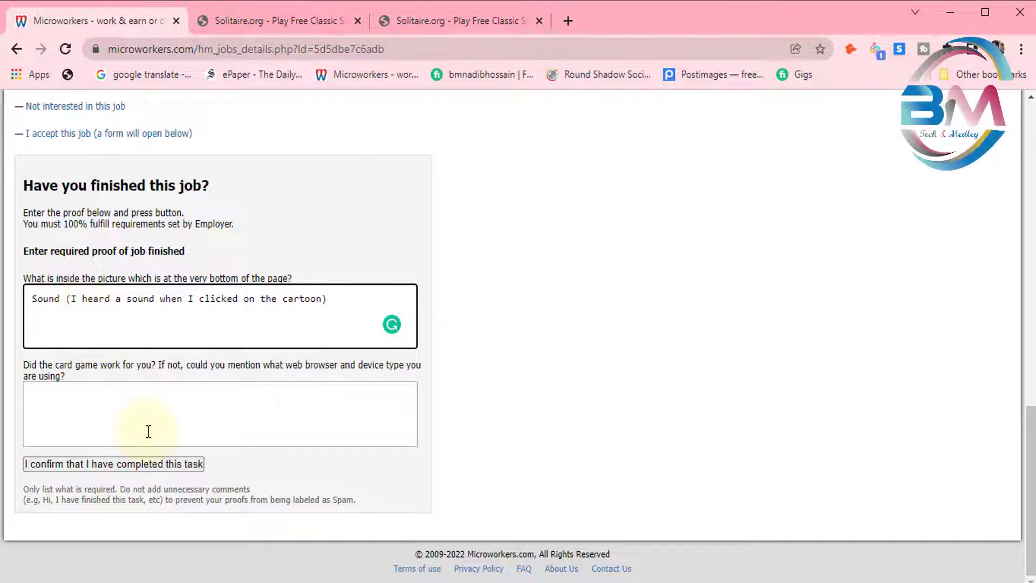
Answer the question about whether the card game worked with "Yes, card games work for me."
left_click(126, 414)
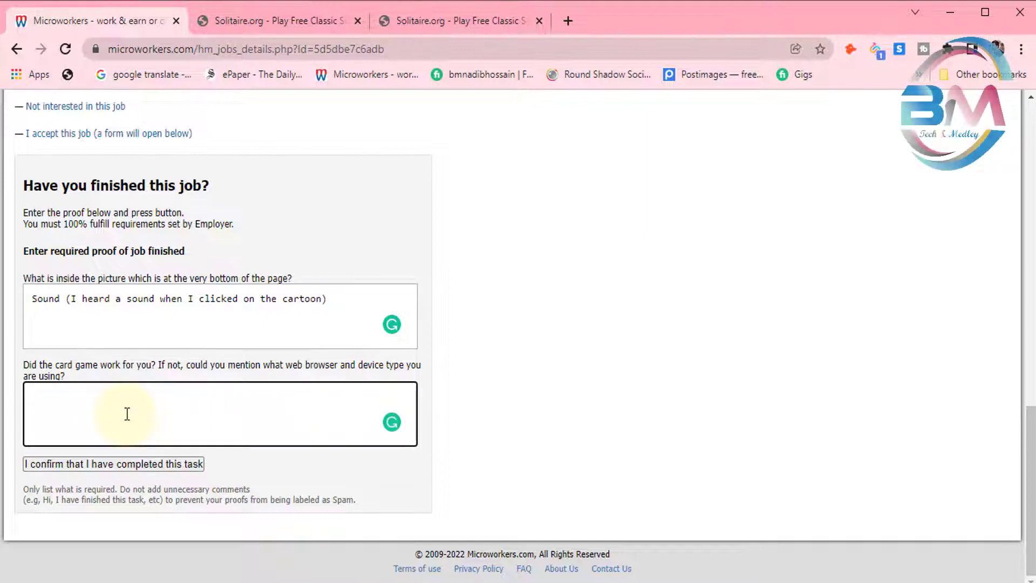
left_click(25, 367)
left_click_drag(25, 366, 155, 371)
left_click(149, 397)
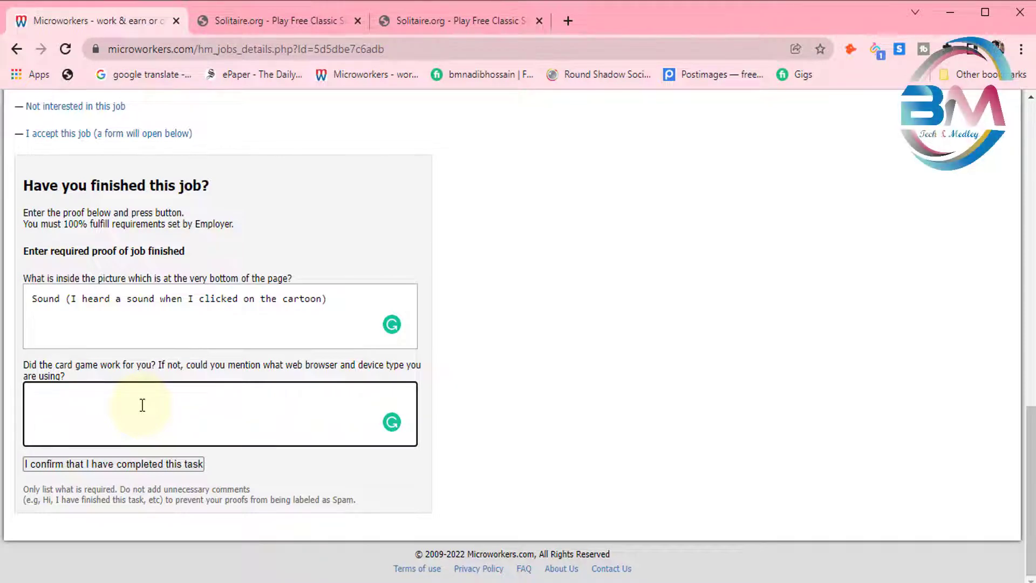
type("Yes, card games work for me.")
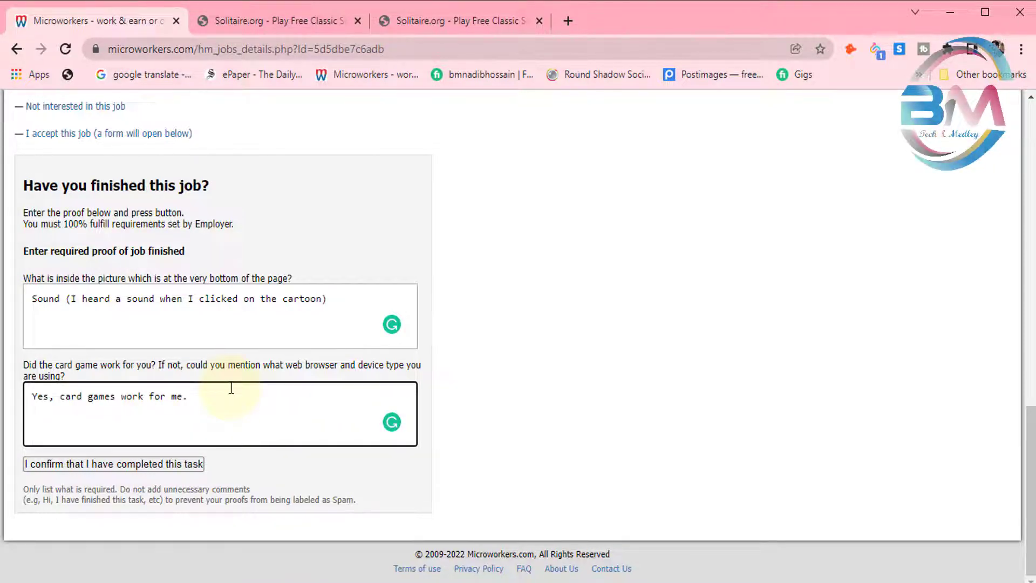
Review the required proof against both answers and submit the task as completed
scroll(231, 388, "up", 10)
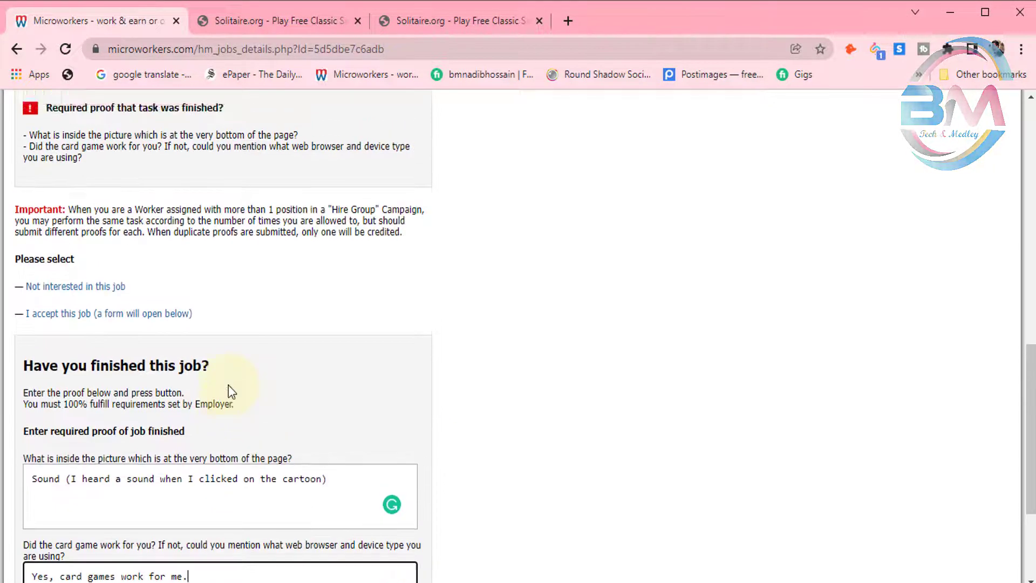
scroll(229, 384, "up", 3)
scroll(228, 385, "down", 12)
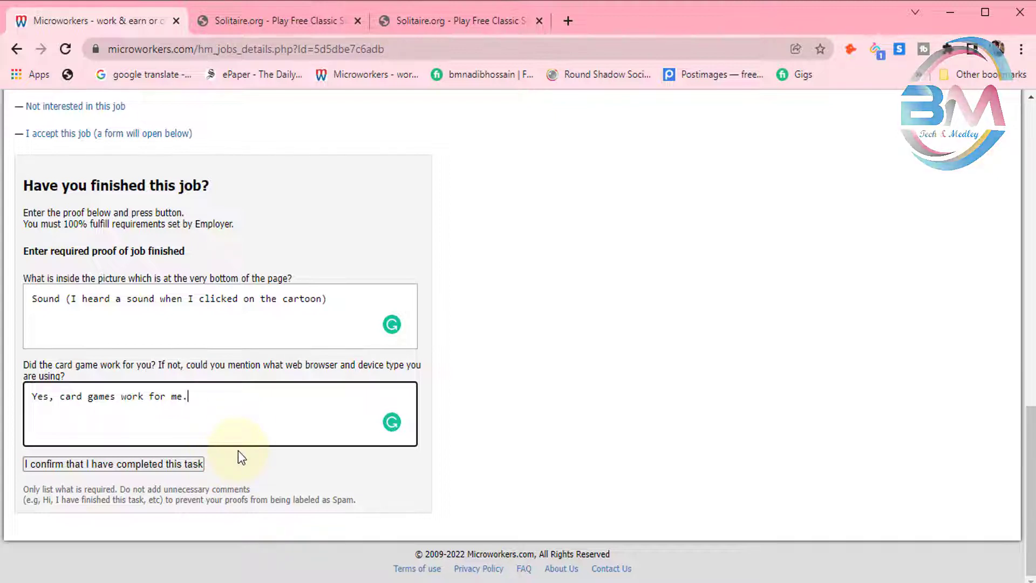
left_click(122, 468)
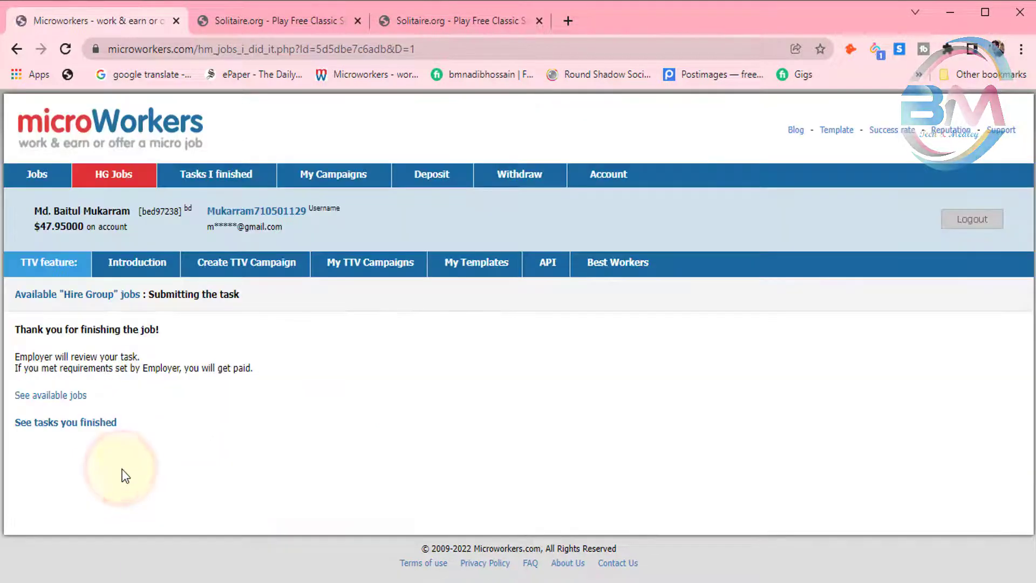